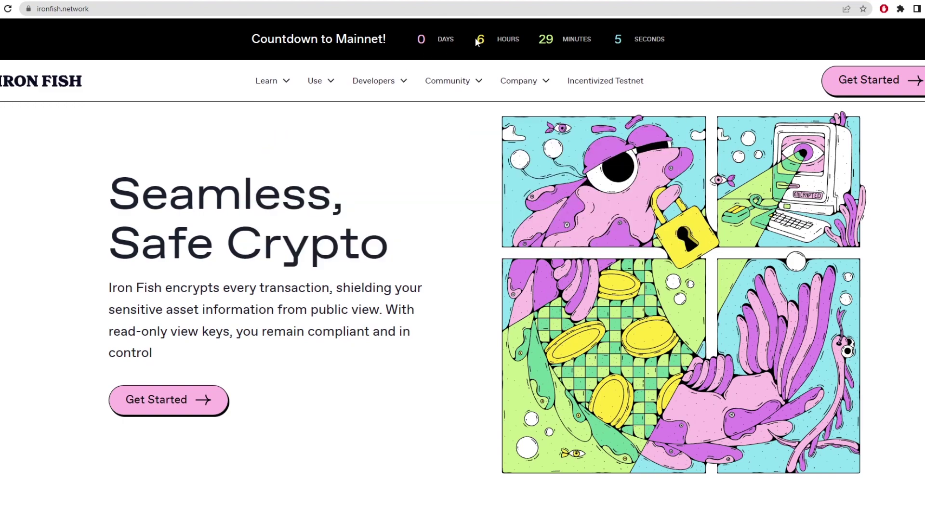
Read the hours left on the Countdown to Mainnet and check the Company menu
drag(476, 43, 520, 38)
mouse_move(520, 80)
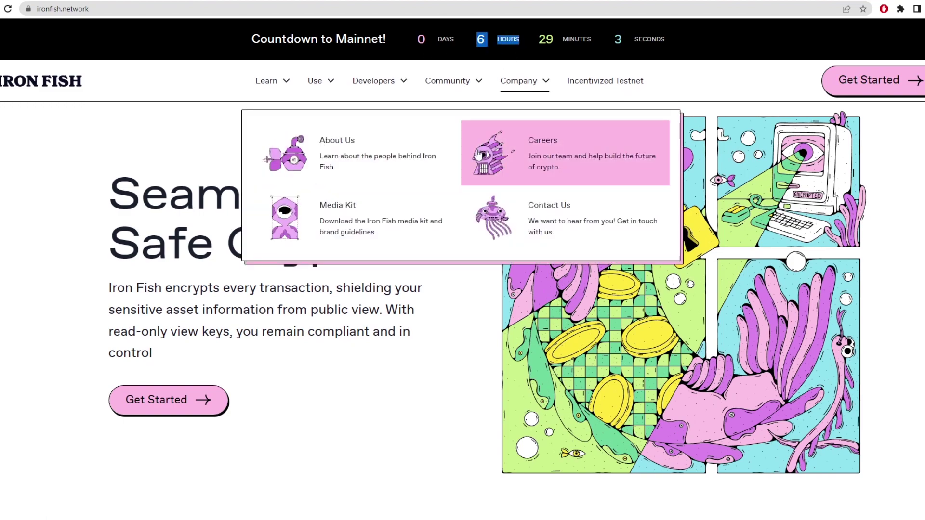
click(459, 357)
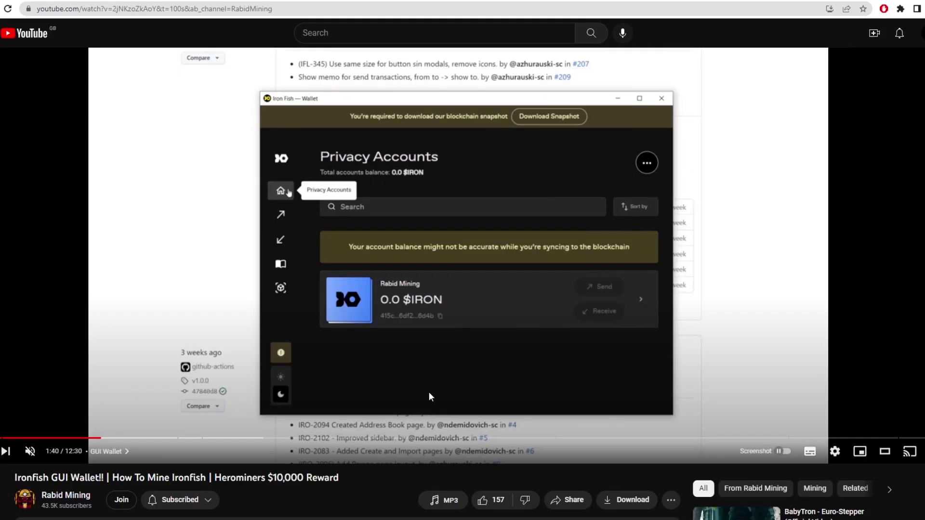
Highlight the comment about the wallet not syncing, then return up to the video description
scroll(429, 397, down, 5)
scroll(430, 396, down, 20)
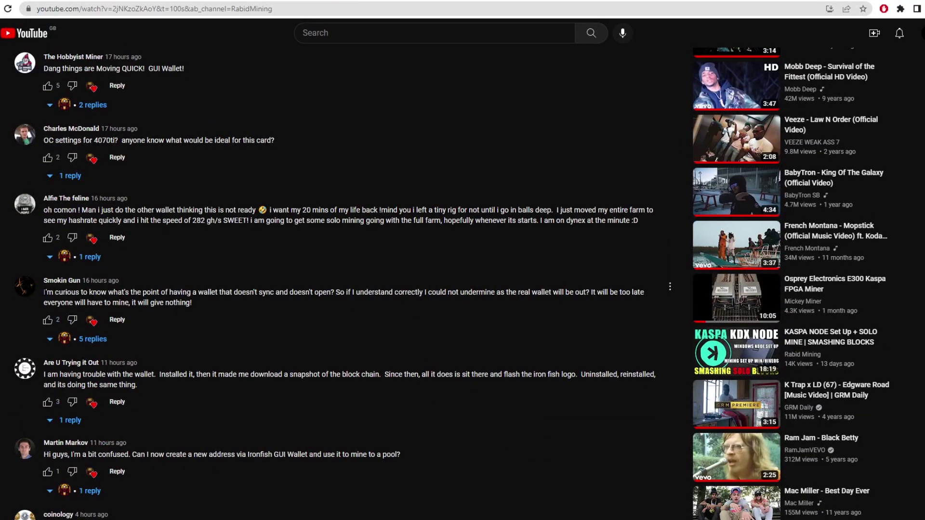
drag(44, 374, 575, 375)
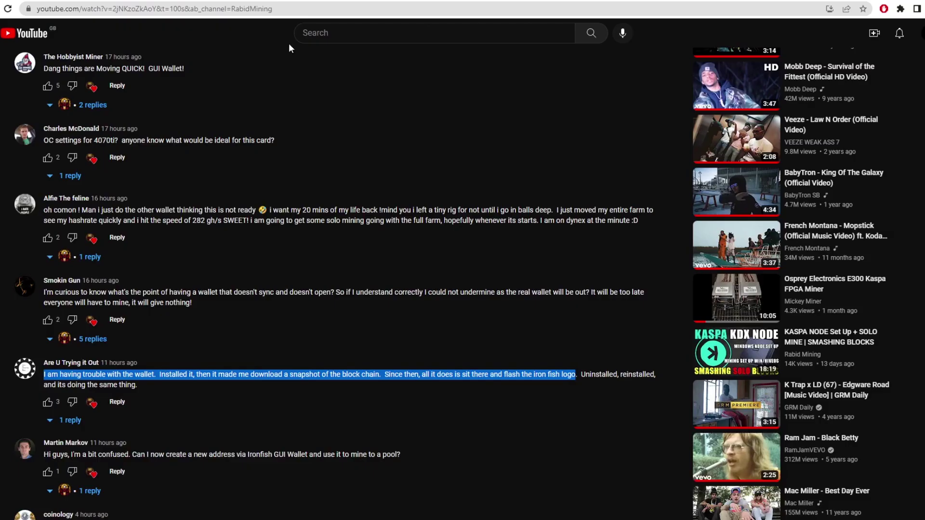
scroll(380, 207, up, 10)
scroll(407, 240, up, 10)
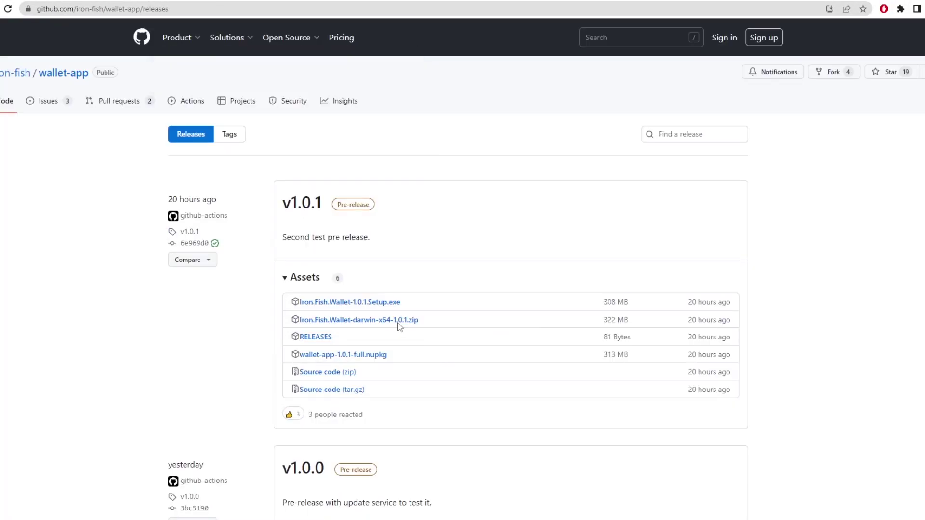
drag(422, 305, 299, 304)
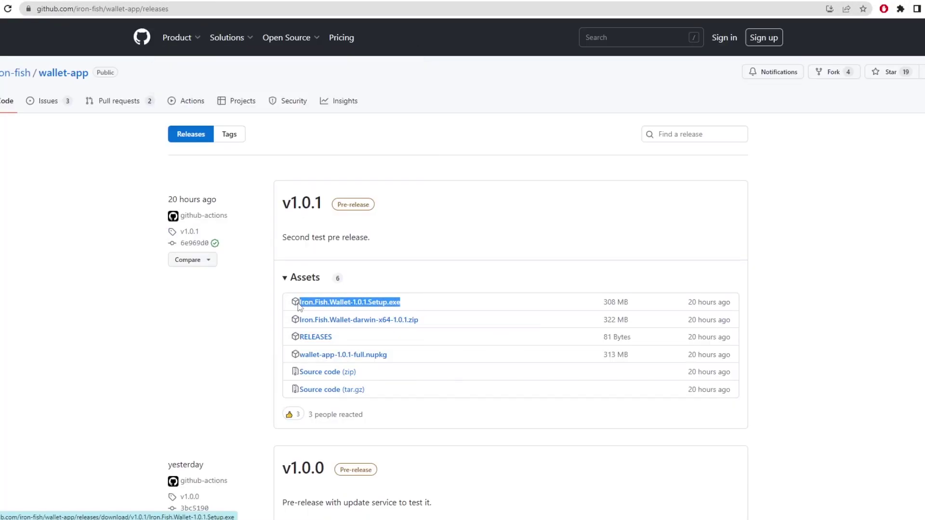
Bring PowerShell to the front with the cursor after the last prompt
click(496, 120)
key(alt+Tab)
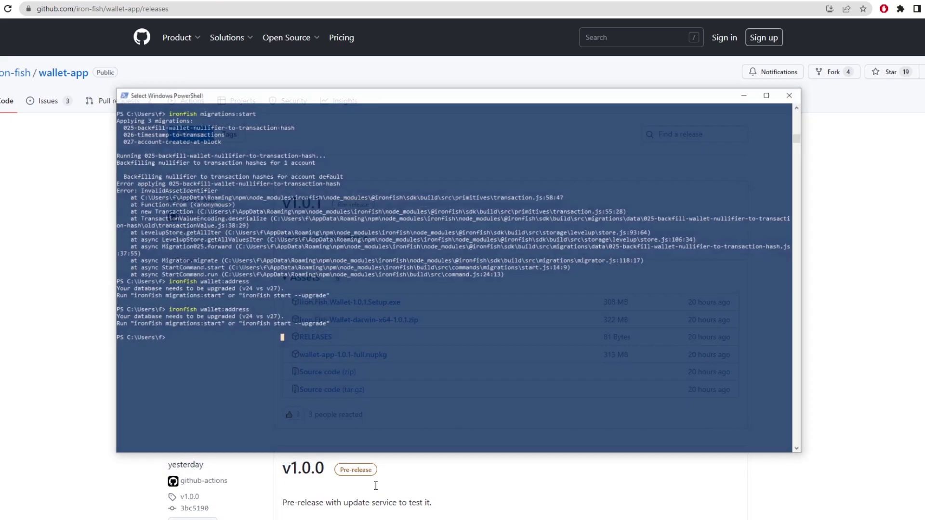
click(281, 324)
click(161, 326)
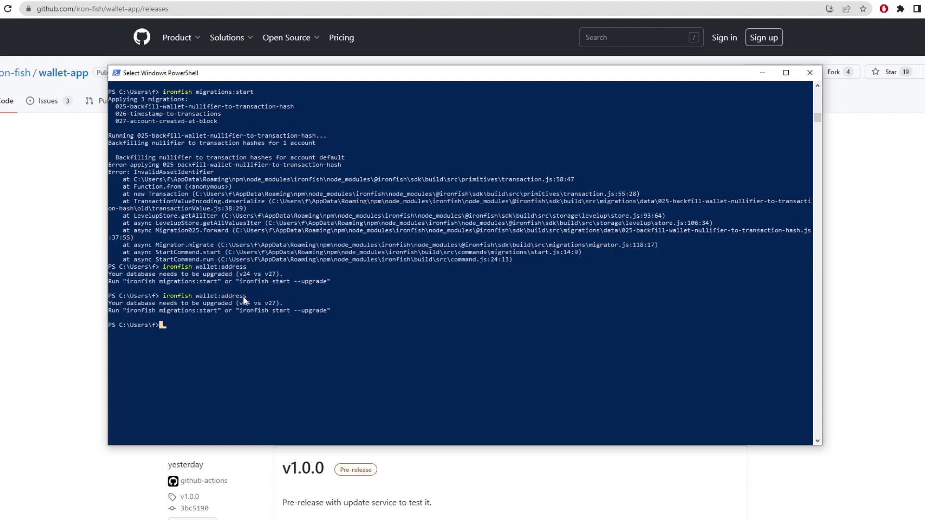
Highlight the wallet:address command, the suggested migrations:start command and the Error applying migration line
drag(245, 295, 163, 297)
click(126, 312)
drag(198, 311, 217, 313)
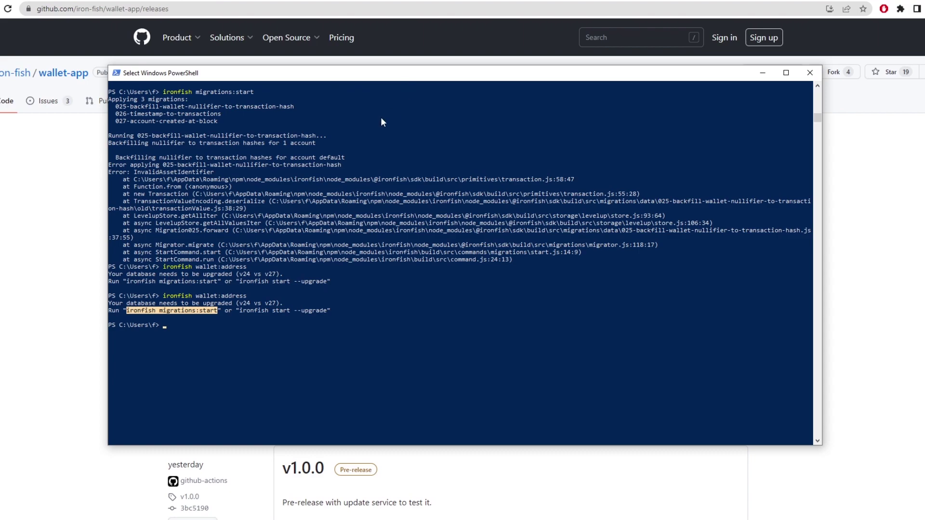
drag(112, 167, 239, 166)
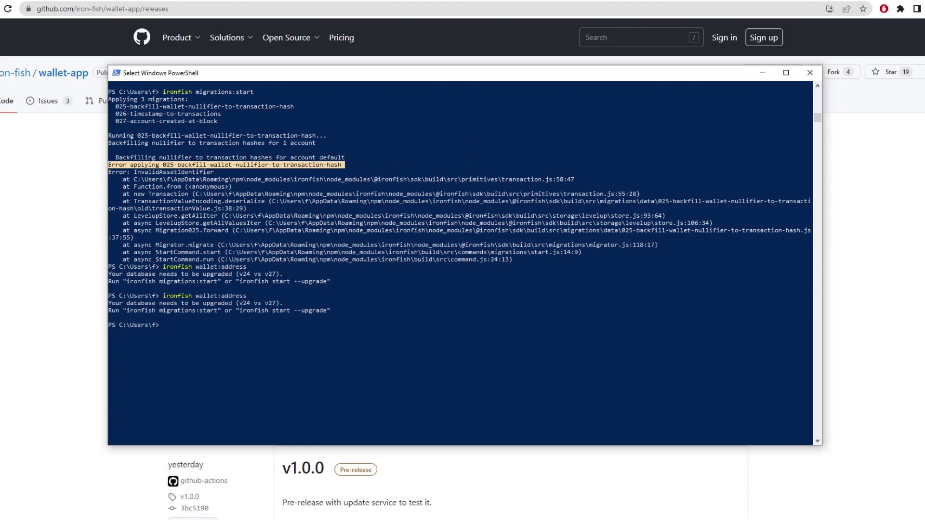
Highlight the issue #3796 reply saying #3797 fixes it with mainnet, then return to PowerShell
click(366, 2)
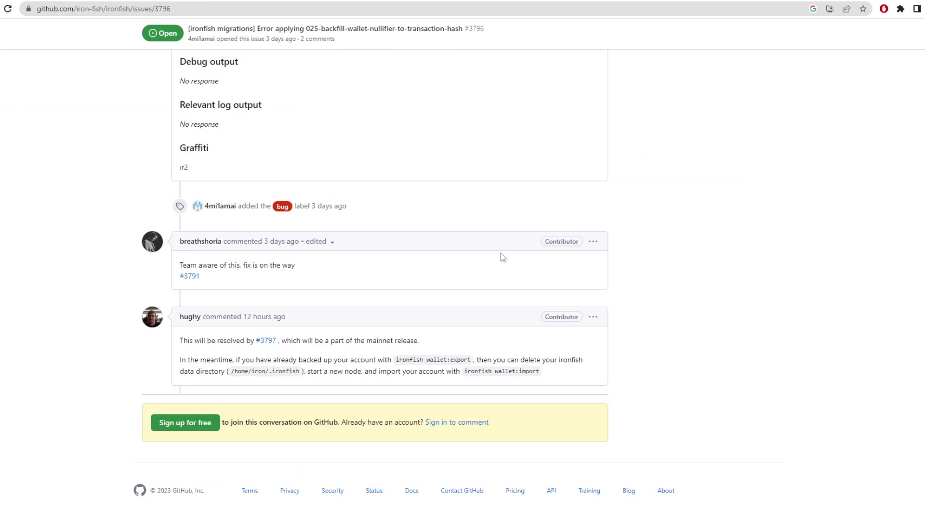
drag(421, 343, 176, 343)
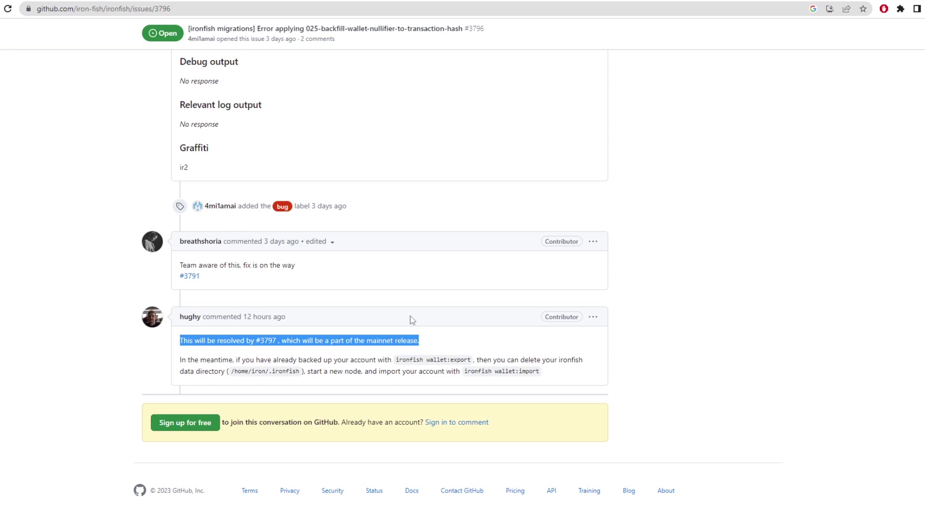
key(alt+Tab)
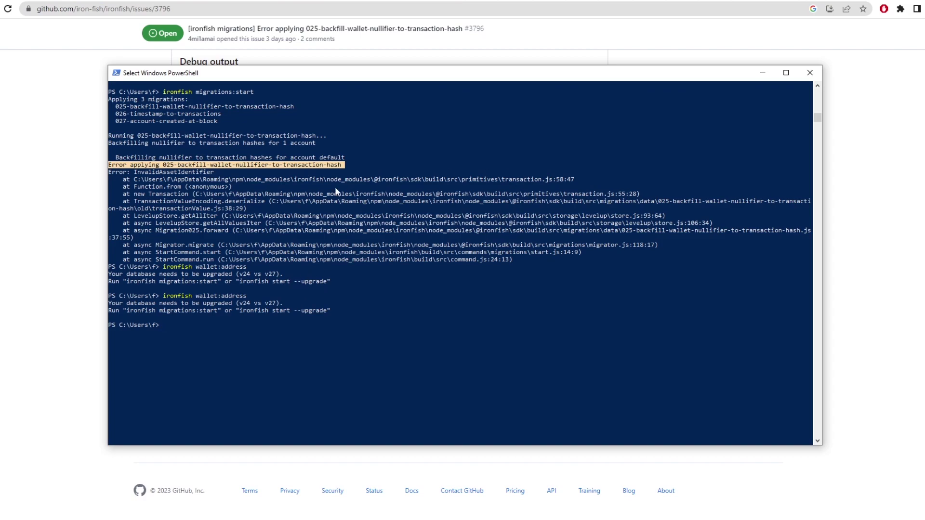
Run npm install -g ironfish in PowerShell
click(429, 203)
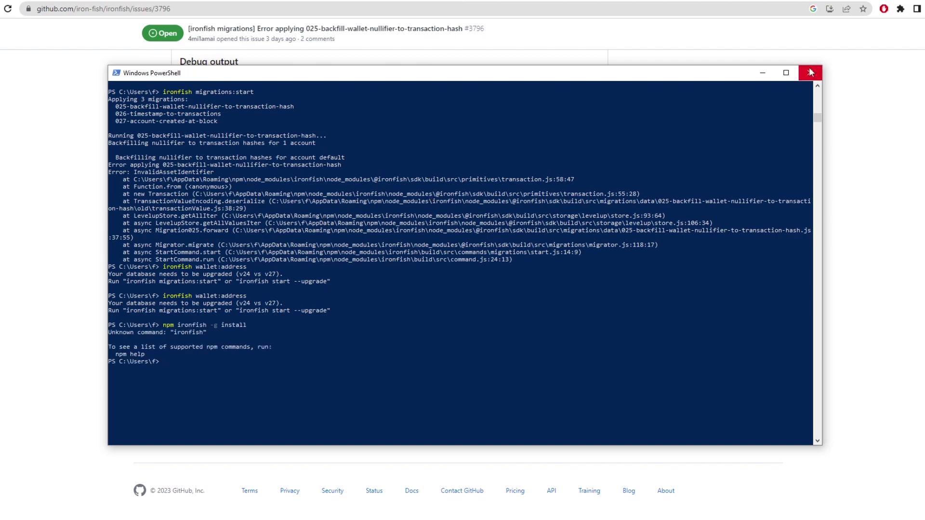
text(npm)
text( in)
text(stall -g)
text( irob)
text(nodfi)
text(s)
key(BackSpace)
key(BackSpace)
key(BackSpace)
key(BackSpace)
key(BackSpace)
text(fish)
key(Return)
Highlight the running install command and its progress details, then return to the GitHub issue
drag(163, 362, 250, 364)
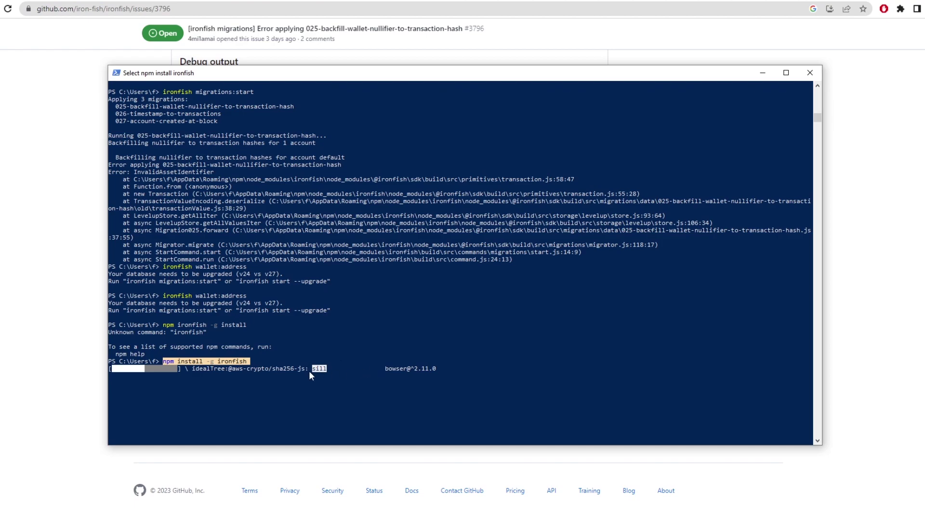
drag(192, 369, 333, 375)
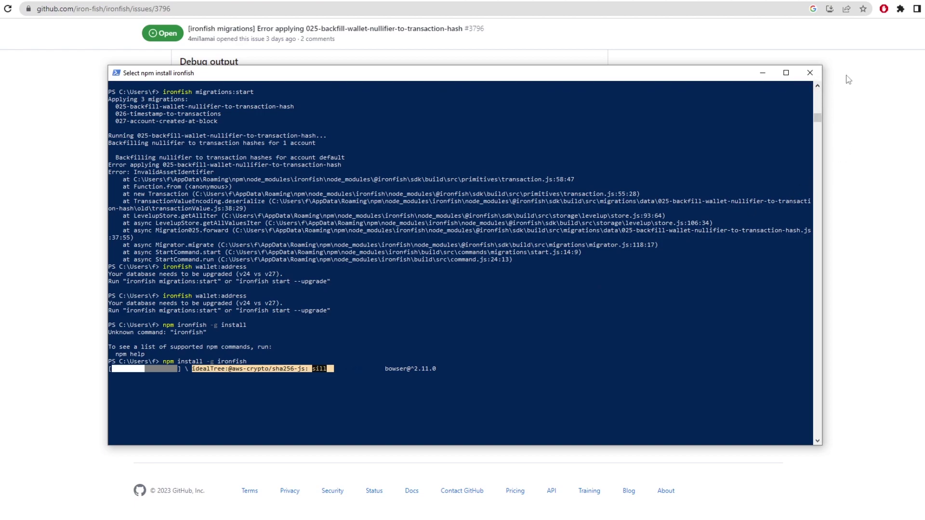
click(849, 79)
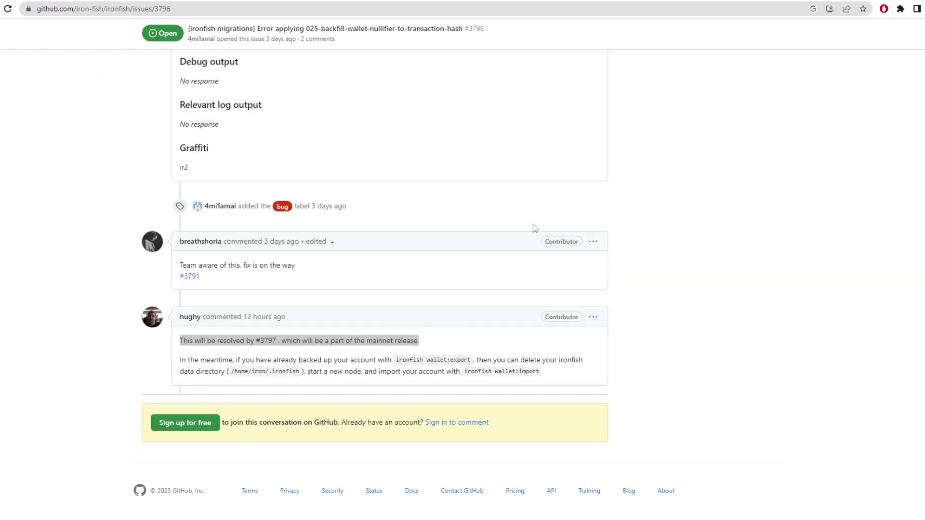
Show the top of the Iron Fish pool list and the herominers.com hashrate warning tooltip
scroll(535, 236, up, 1)
scroll(661, 292, up, 15)
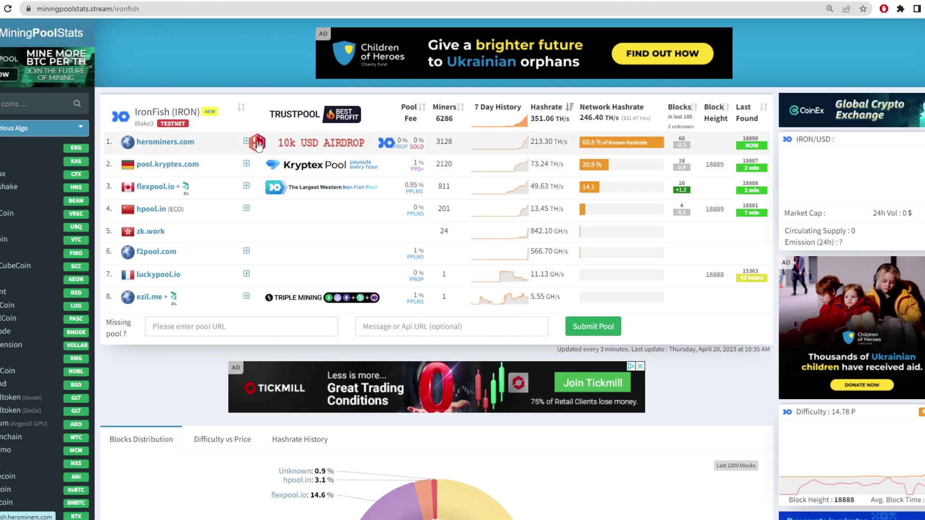
mouse_move(293, 150)
click(173, 165)
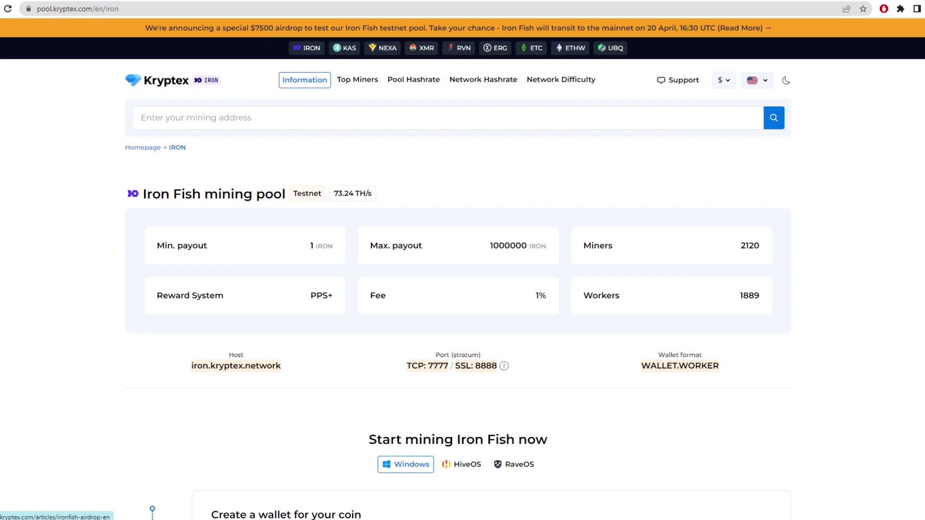
key(ctrl+w)
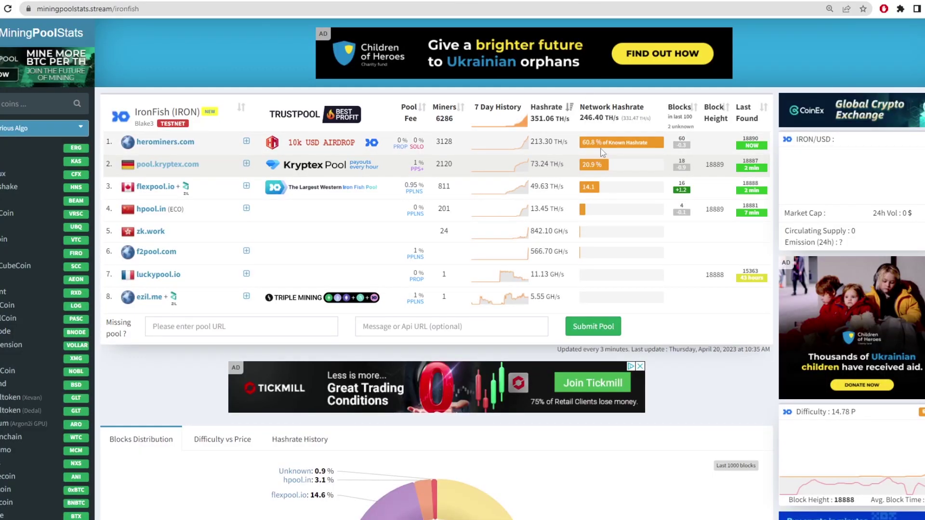
Note herominers' 60.8% hashrate share, highlight the Central Europe server, and browse the pool stats
drag(648, 143, 584, 146)
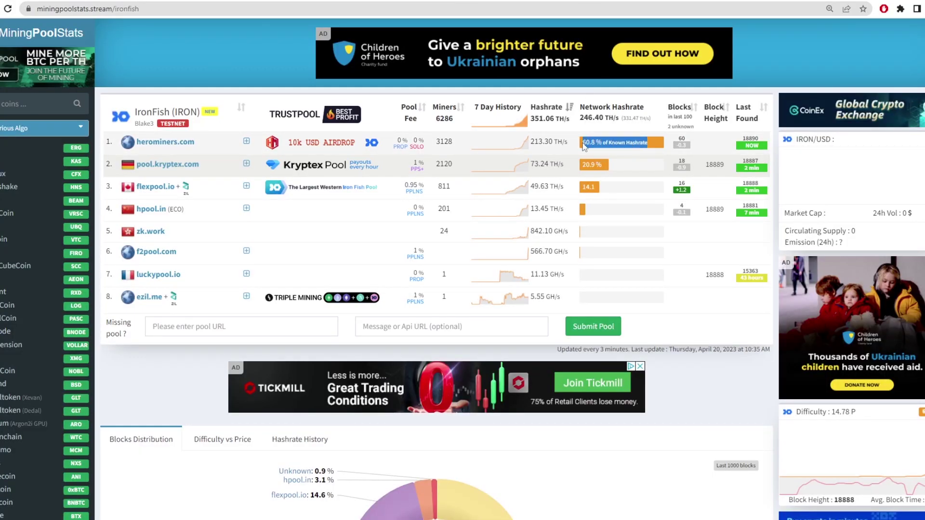
click(584, 146)
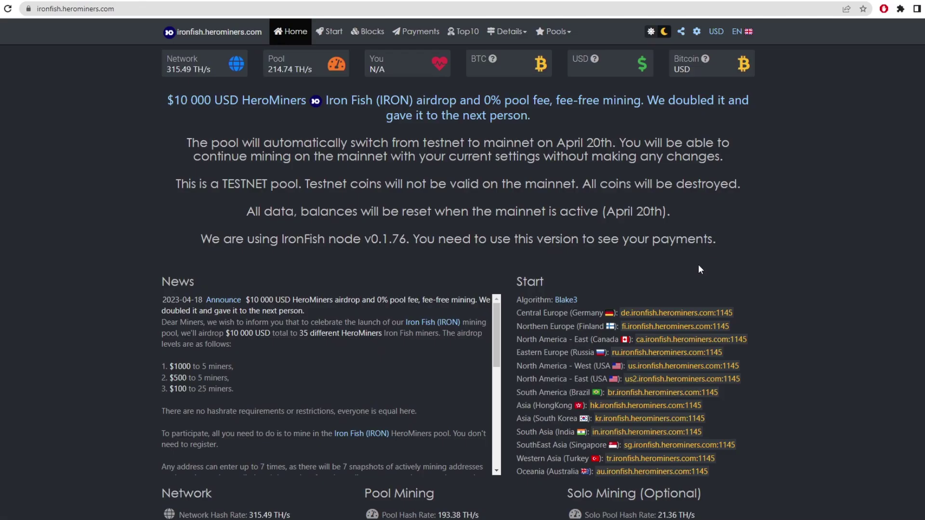
scroll(698, 264, down, 1)
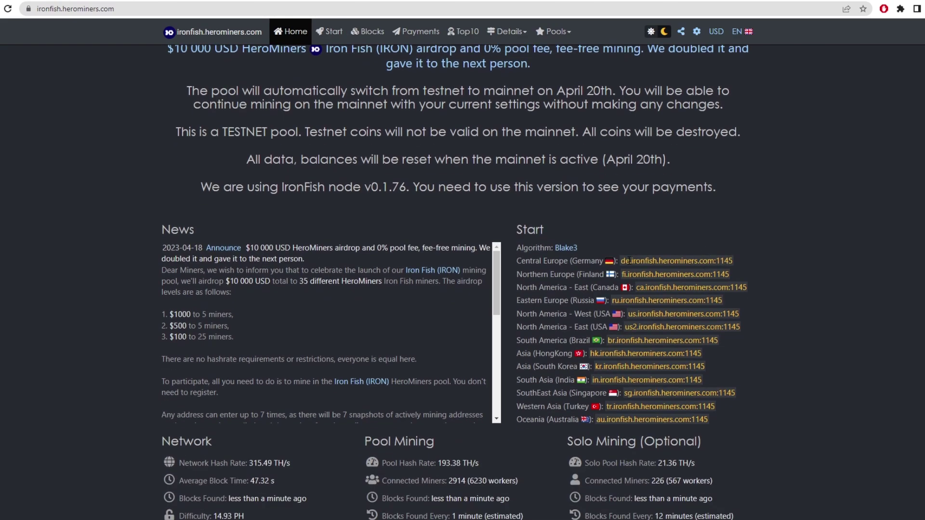
drag(621, 261, 733, 261)
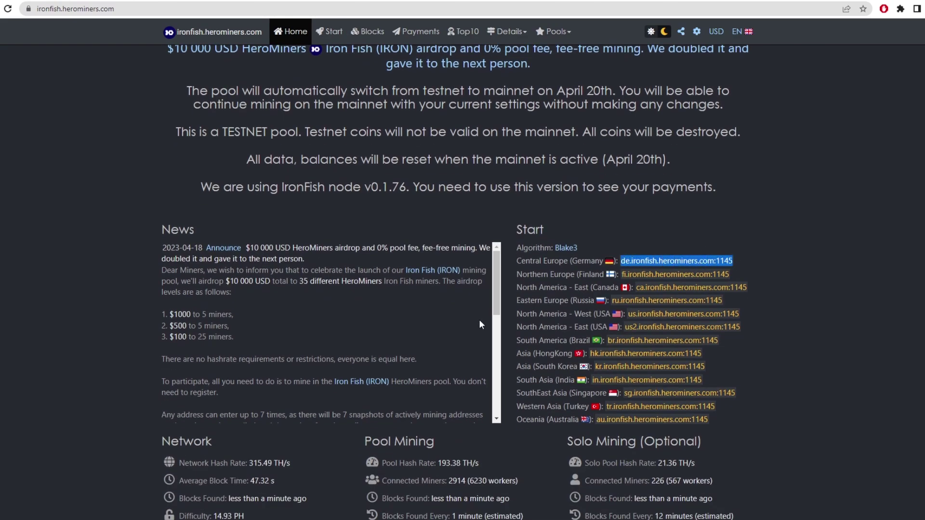
scroll(679, 365, down, 6)
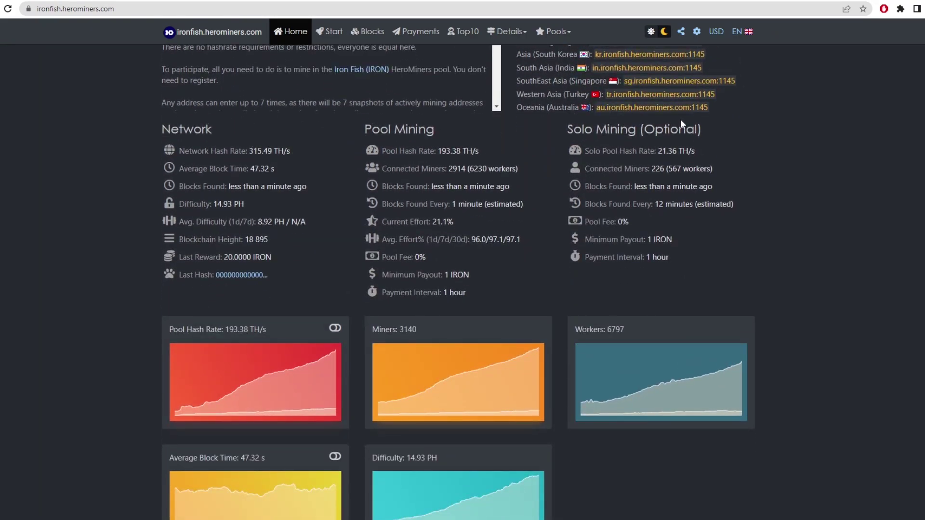
scroll(471, 221, down, 2)
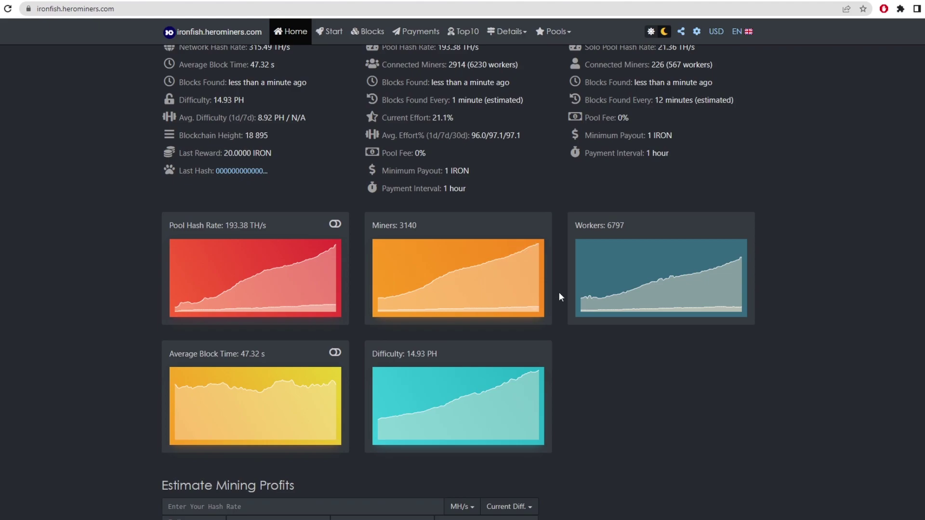
scroll(566, 360, up, 10)
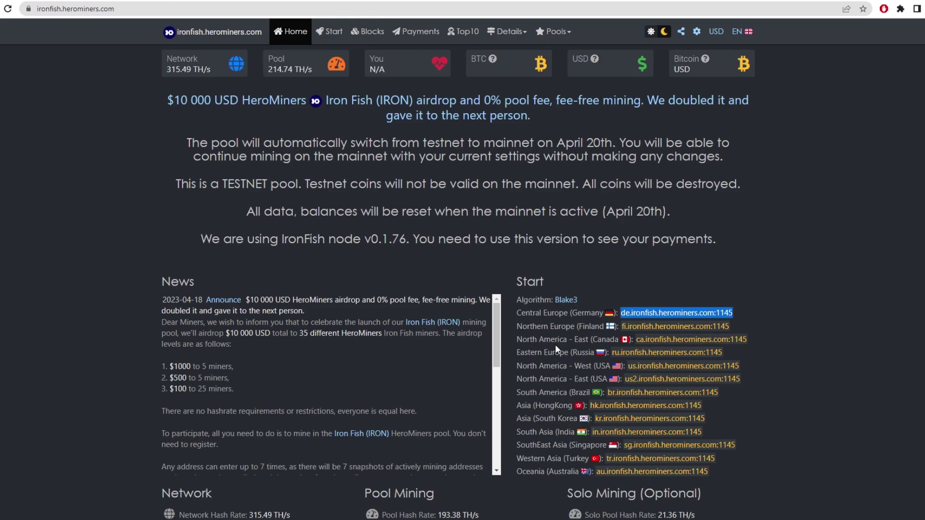
scroll(614, 415, down, 15)
scroll(614, 415, up, 15)
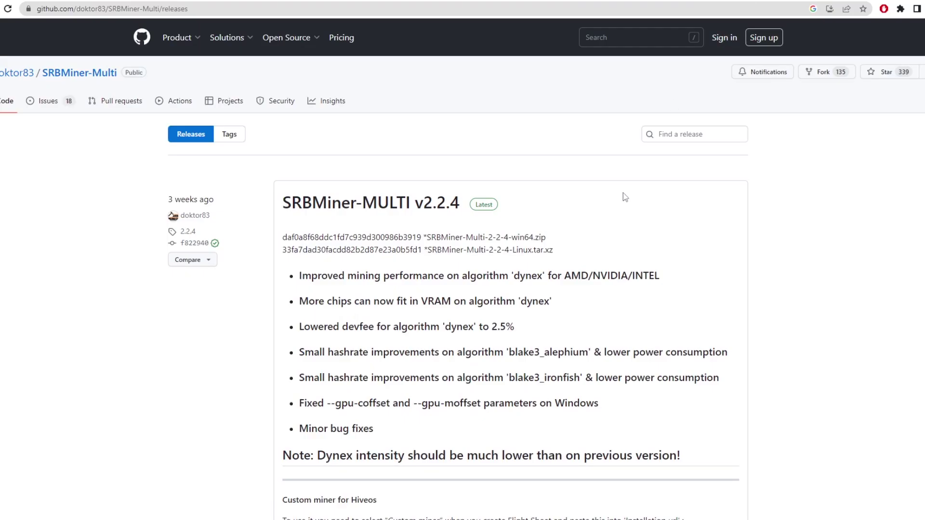
Highlight the blake3_ironfish improvement in the v2.2.4 notes, then switch to the SRBMiner-Multi-2-2-4 folder
scroll(625, 197, down, 4)
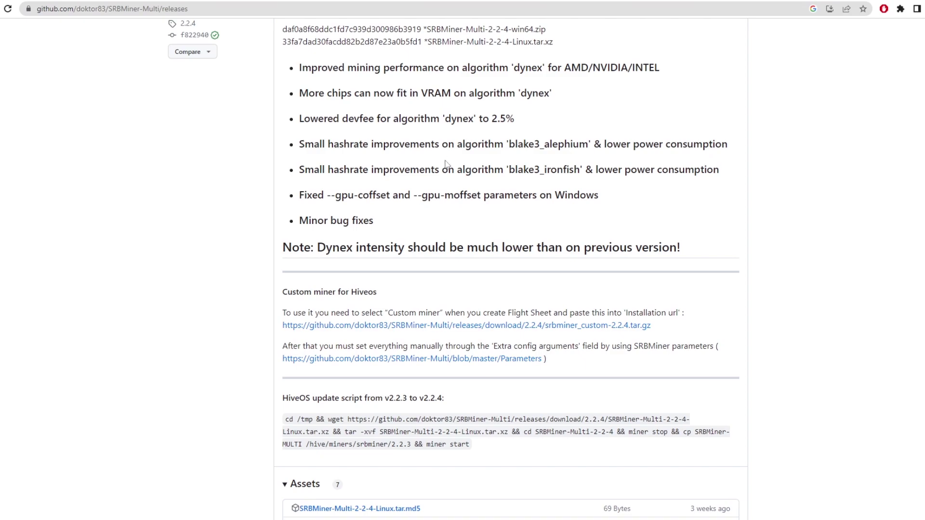
drag(299, 172, 714, 170)
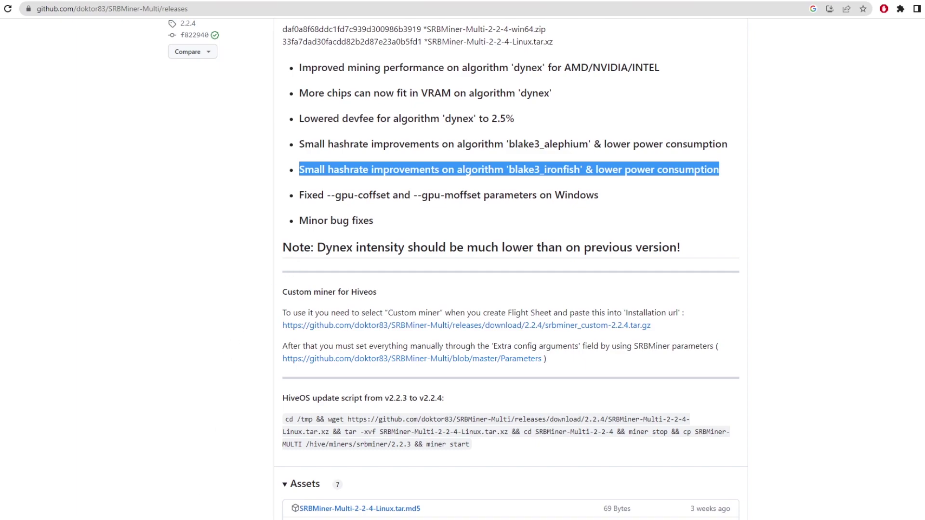
key(alt+Tab)
scroll(400, 270, up, 12)
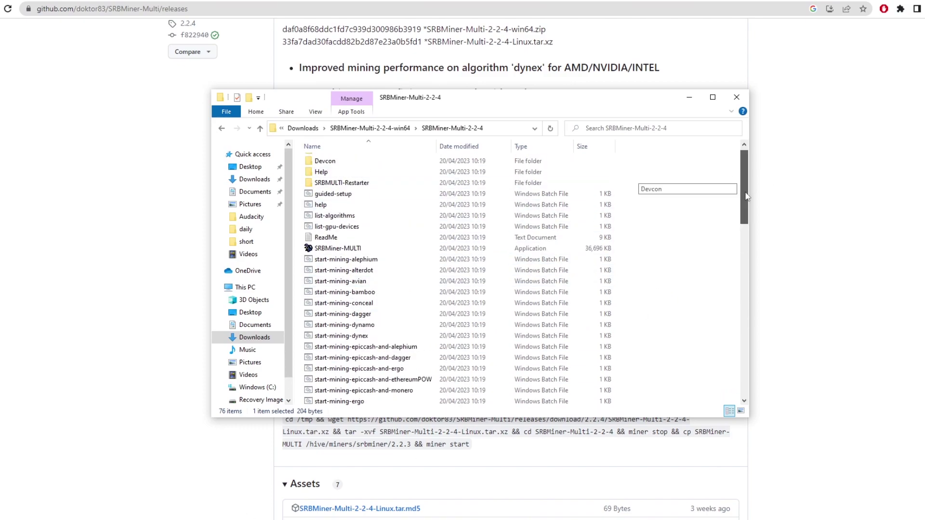
Edit start-mining-ironfish.bat in Notepad and select the pool address de.ironfish.herominers.com:1145
drag(744, 187, 750, 312)
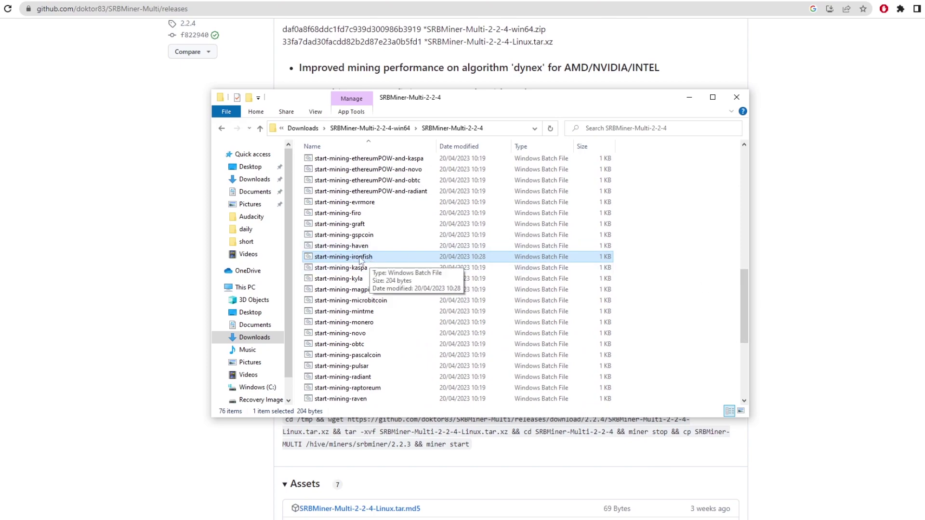
right_click(360, 258)
click(393, 276)
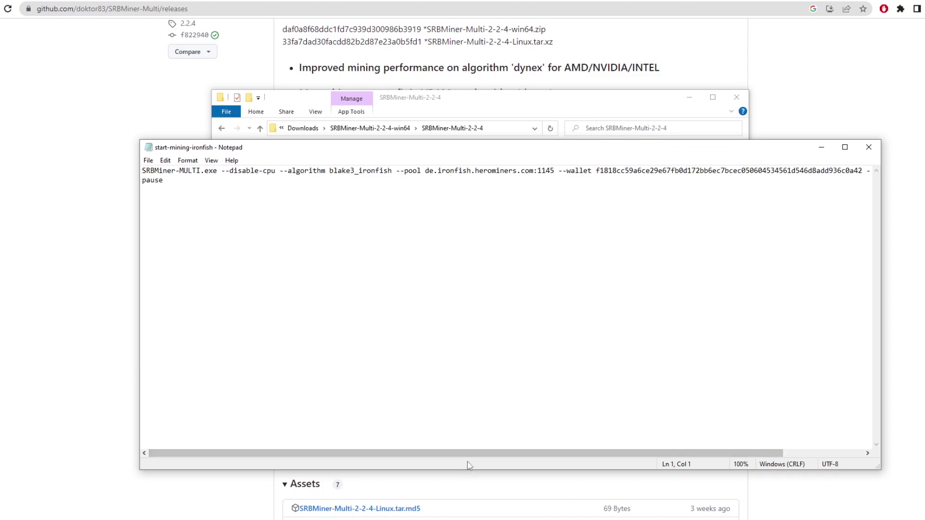
mouse_move(478, 453)
mouse_down()
mouse_move(568, 451)
mouse_move(462, 451)
mouse_up()
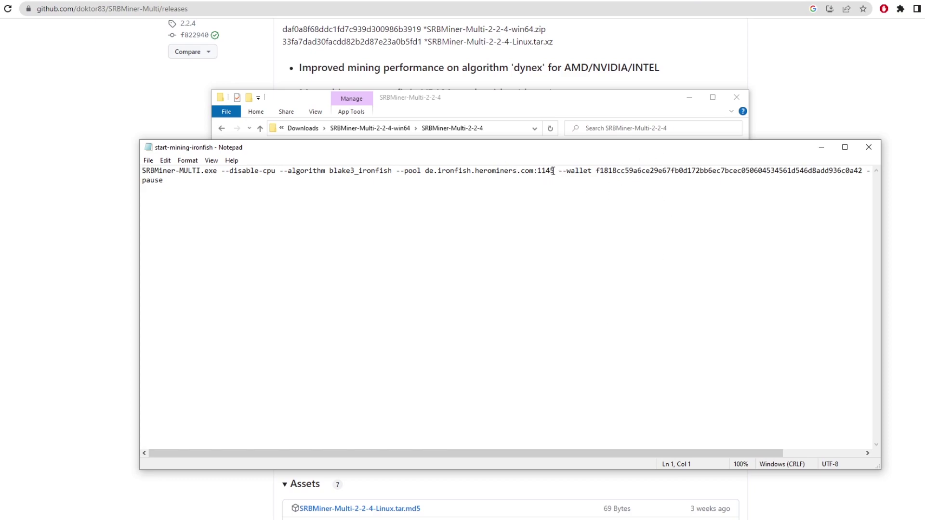
drag(553, 171, 426, 172)
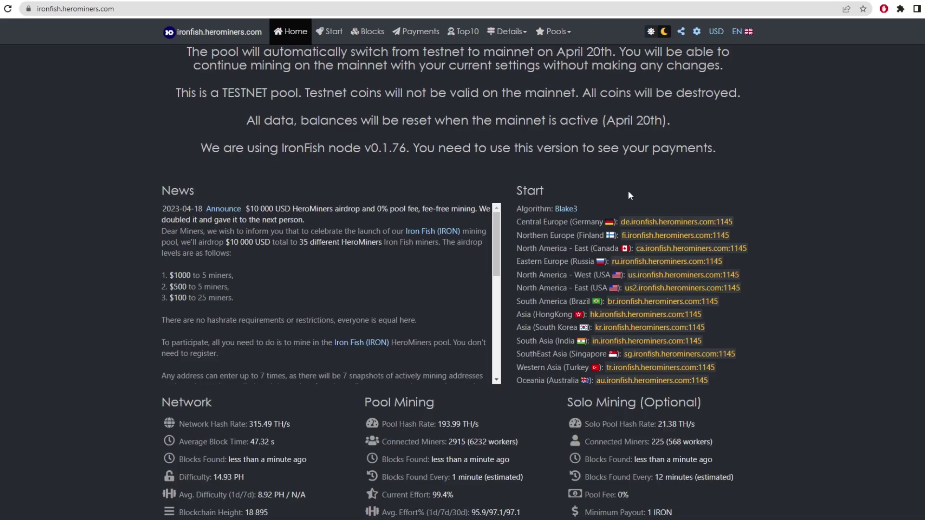
Highlight the Central Europe and US pool addresses, then switch back to the Notepad batch file
drag(620, 221, 737, 221)
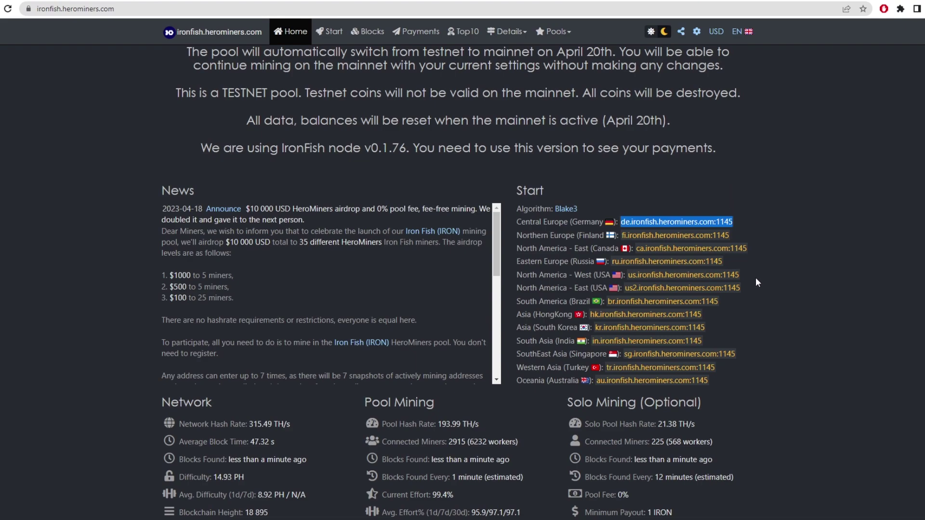
drag(738, 288, 629, 275)
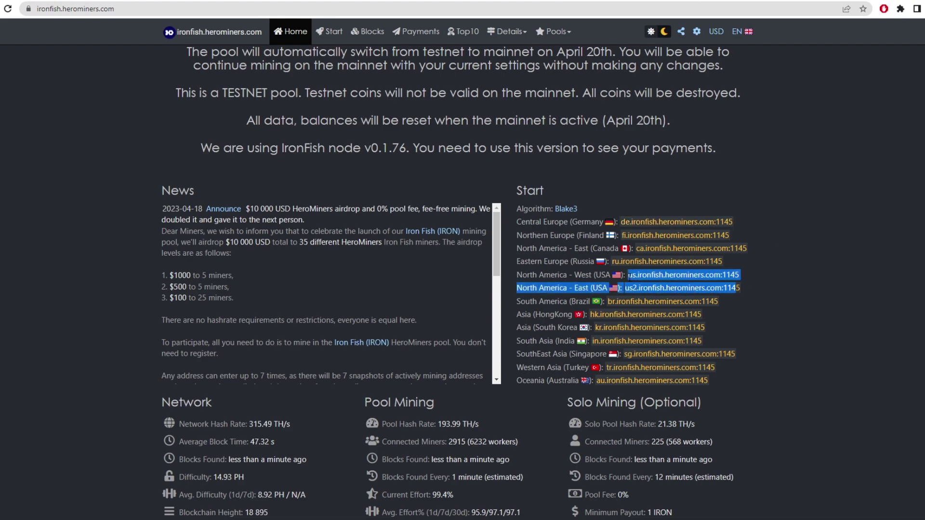
key(alt+Tab)
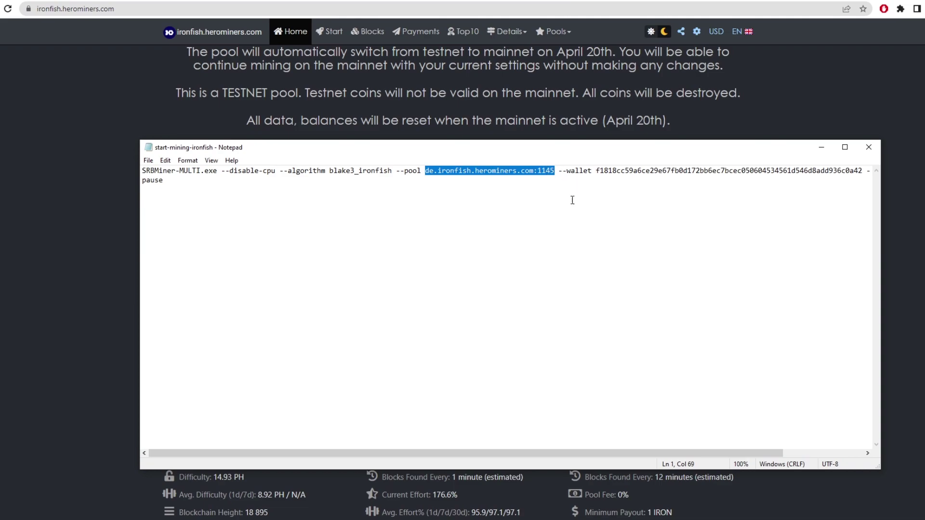
Check the wallet address and the --gpu-sensors-disable 5 option in the batch file, then close Notepad
drag(594, 452, 675, 452)
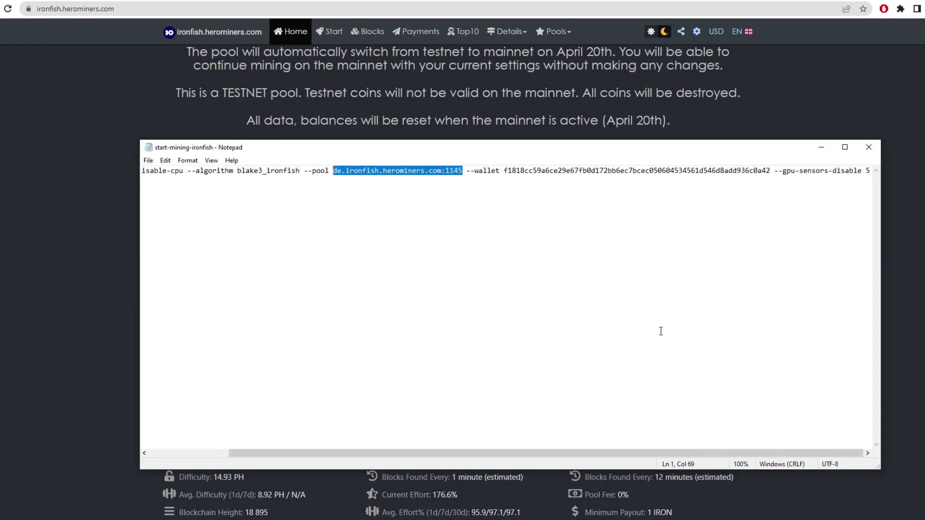
click(504, 171)
drag(505, 172, 771, 171)
key(ctrl+c)
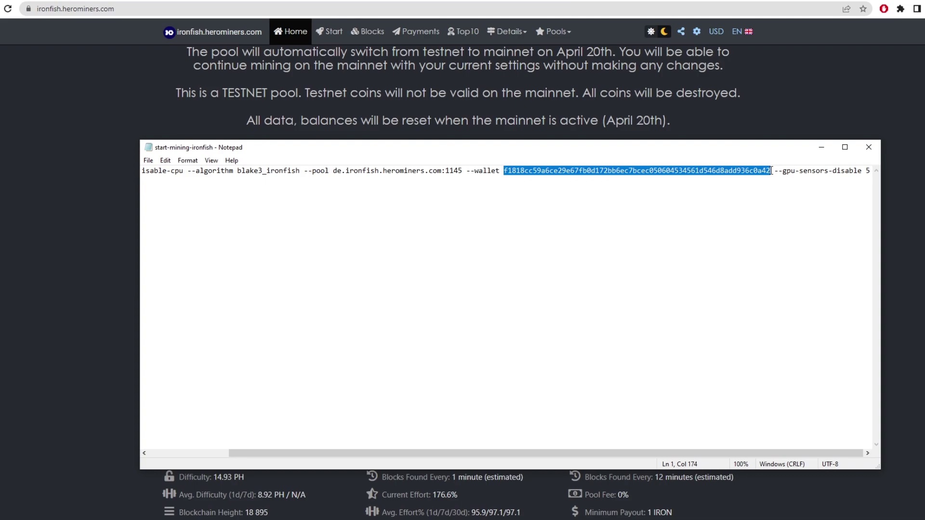
drag(773, 172, 870, 172)
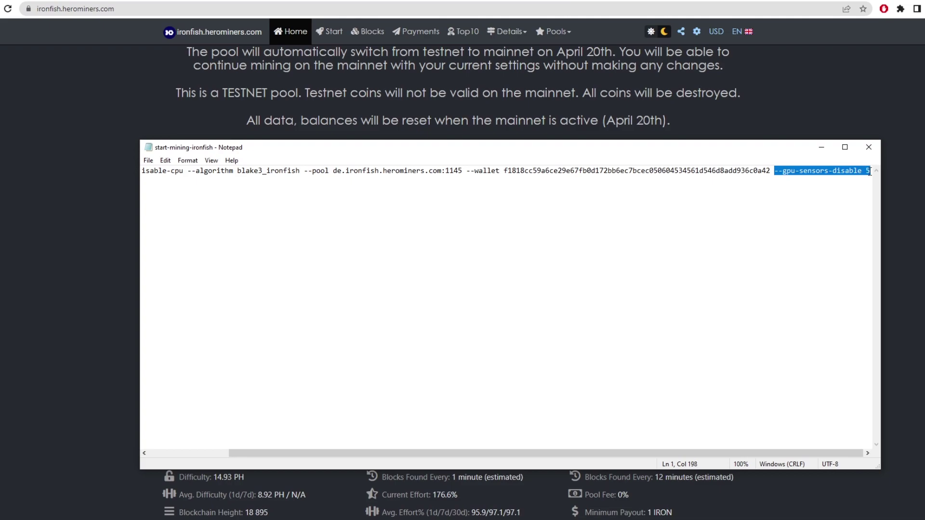
click(868, 147)
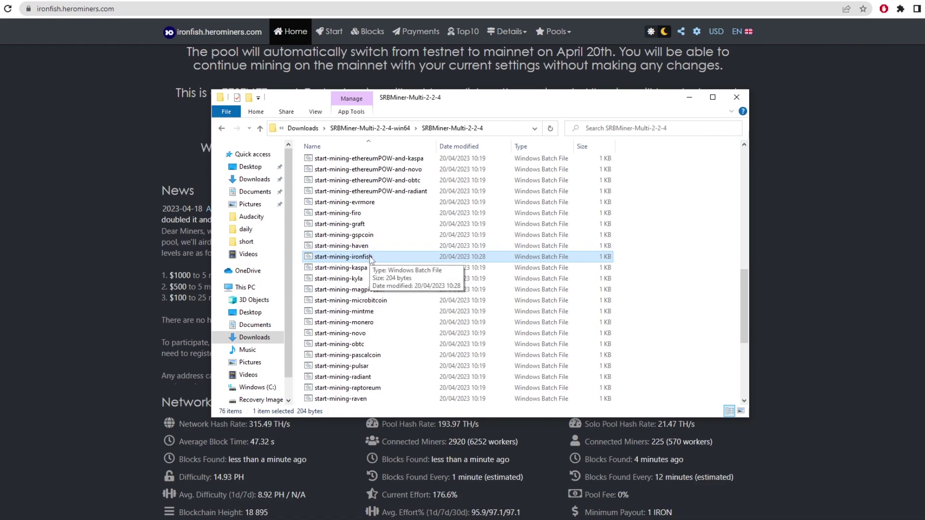
Launch start-mining-ironfish.bat and disable GPU0 so only GPU1 mines Iron Fish
double_click(364, 258)
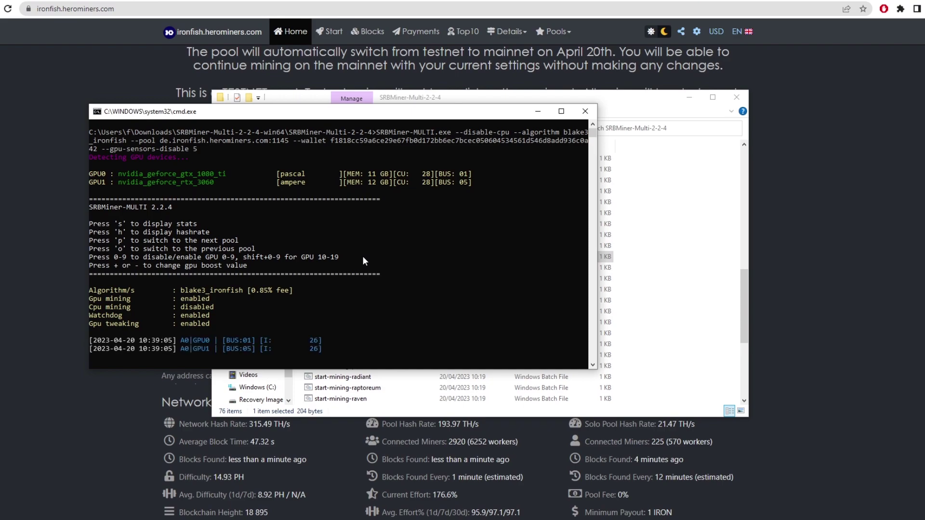
key(0)
key(0)
key(0)
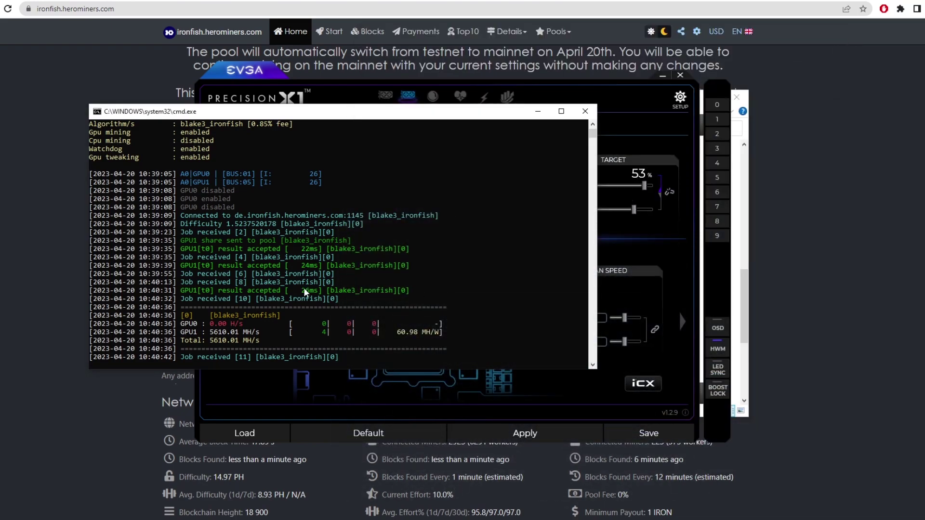
Move the SRBMiner-Multi console window to the right while it keeps mining
drag(382, 118, 487, 117)
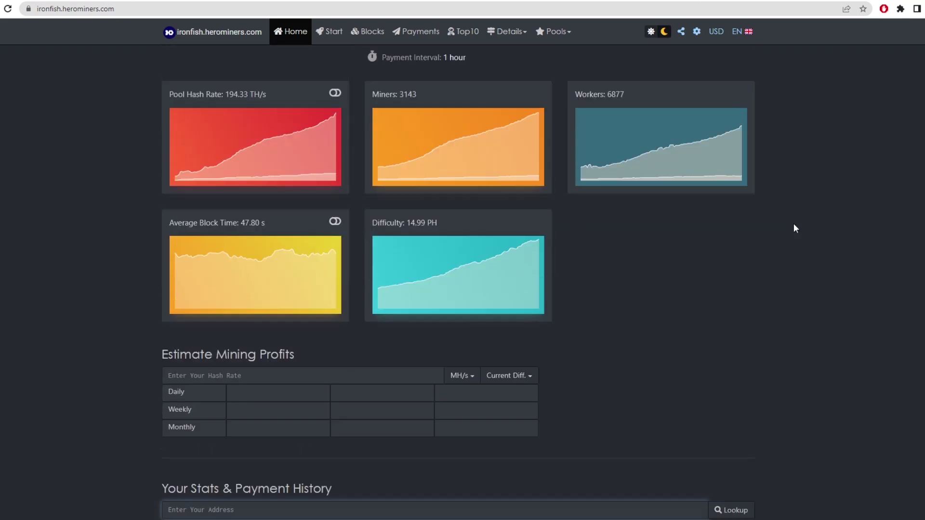
Paste the wallet address into Your Stats & Payment History and look up its hashrate, shares and balance
scroll(815, 239, up, 10)
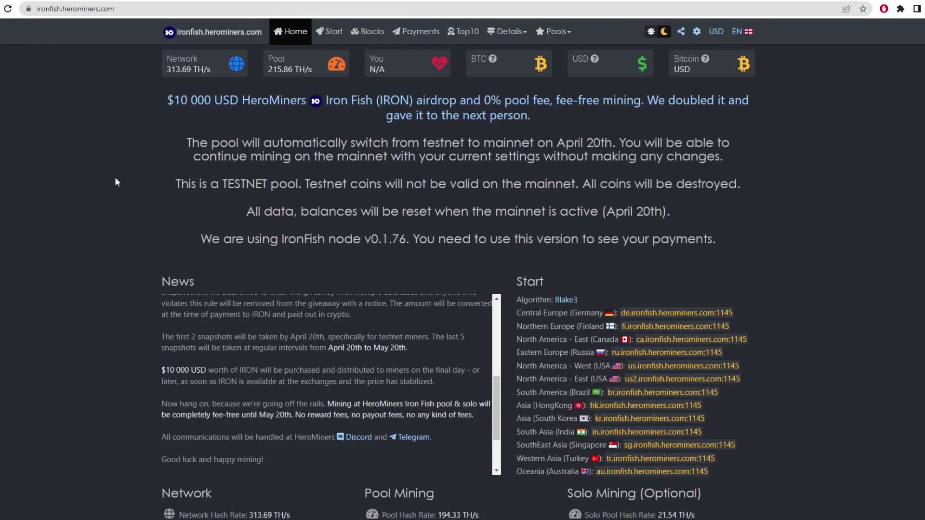
scroll(238, 208, down, 4)
scroll(117, 352, down, 9)
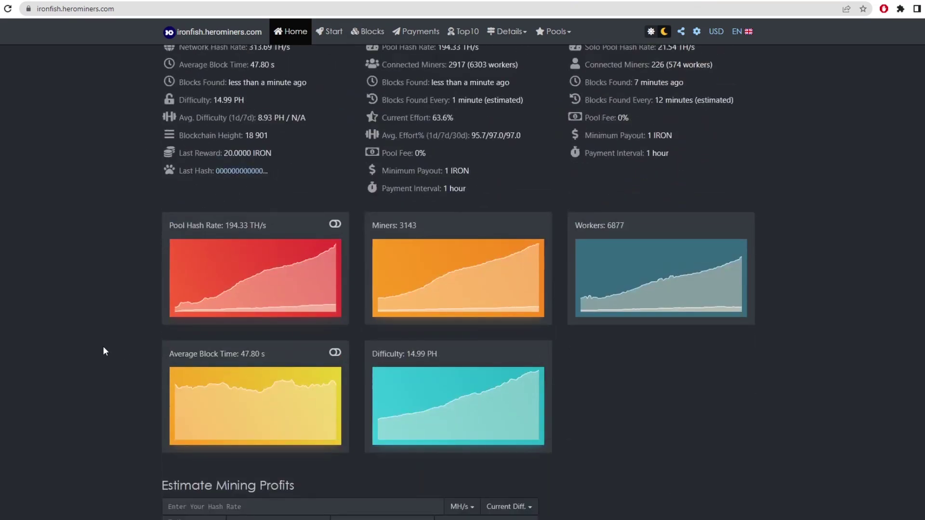
right_click(194, 450)
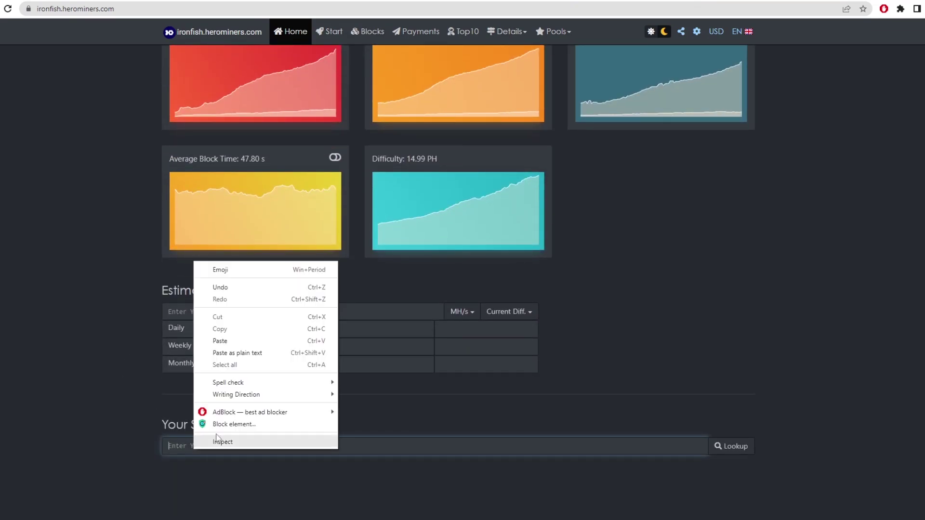
click(244, 345)
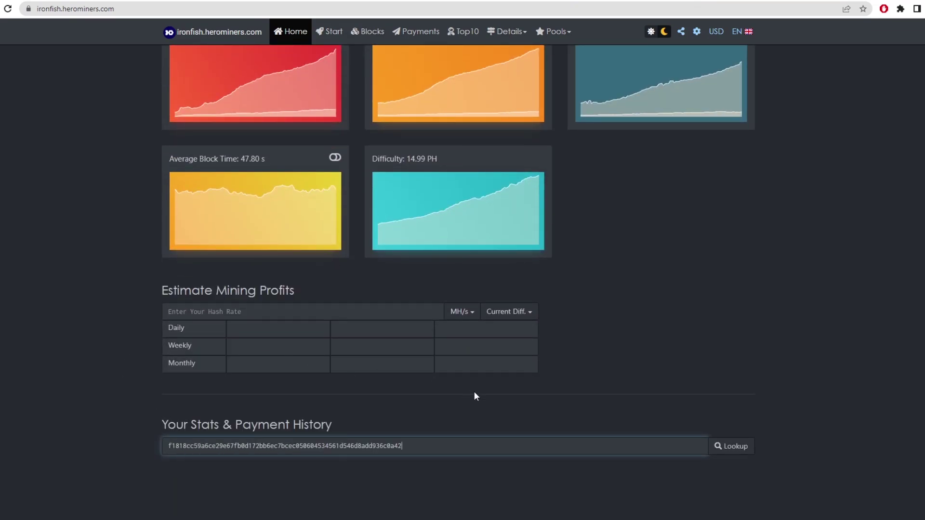
click(736, 448)
scroll(709, 360, down, 6)
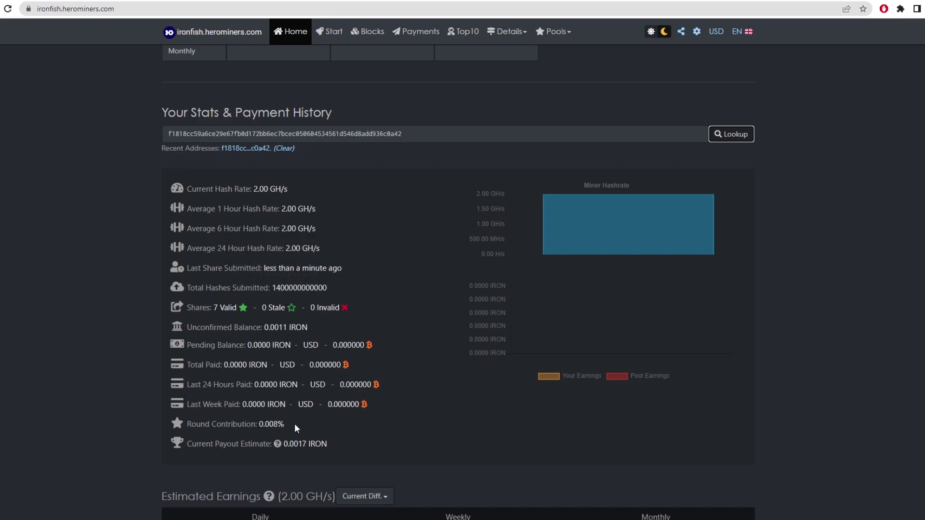
drag(284, 444, 304, 449)
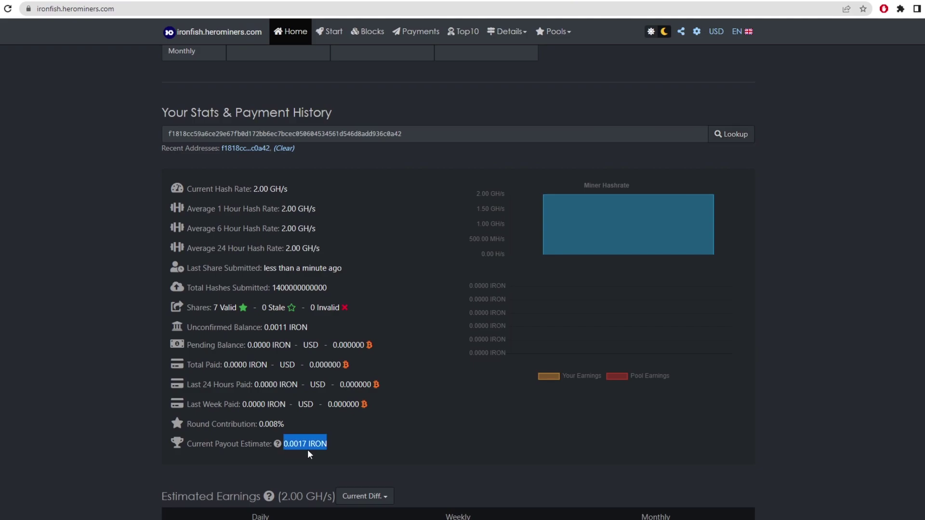
click(329, 451)
drag(336, 445, 282, 445)
scroll(319, 487, down, 2)
drag(322, 392, 274, 389)
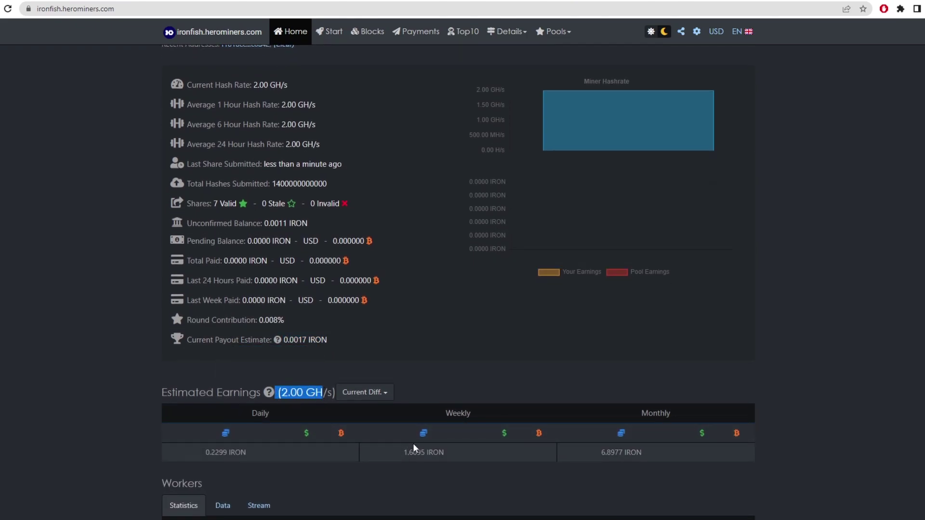
scroll(446, 450, up, 4)
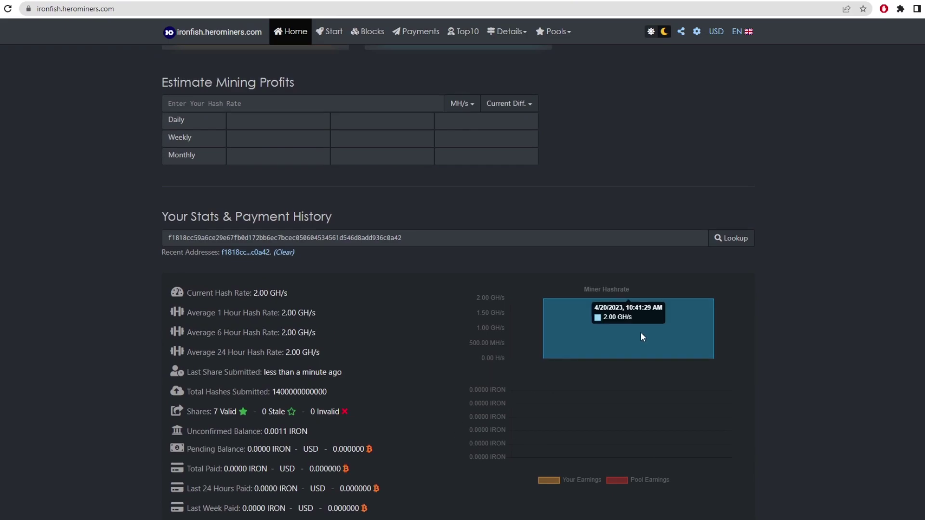
key(alt+Tab)
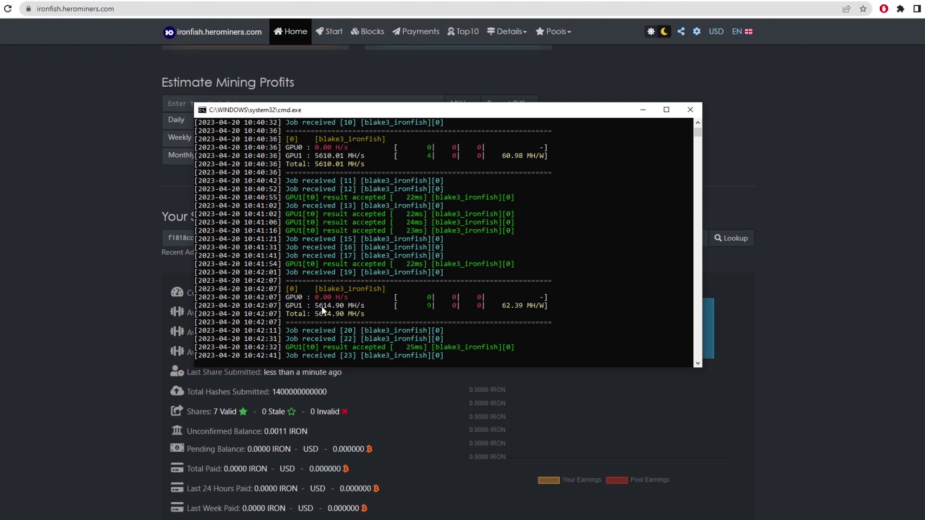
click(831, 294)
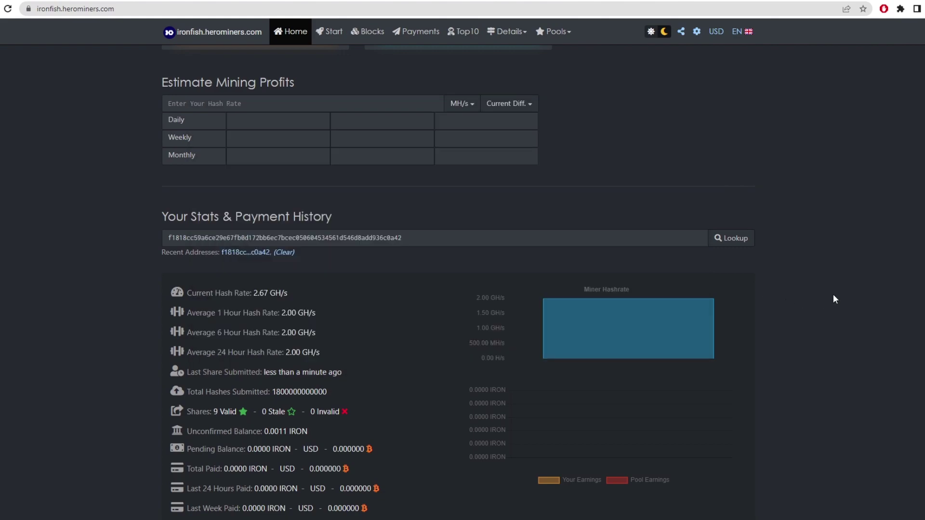
scroll(833, 299, up, 7)
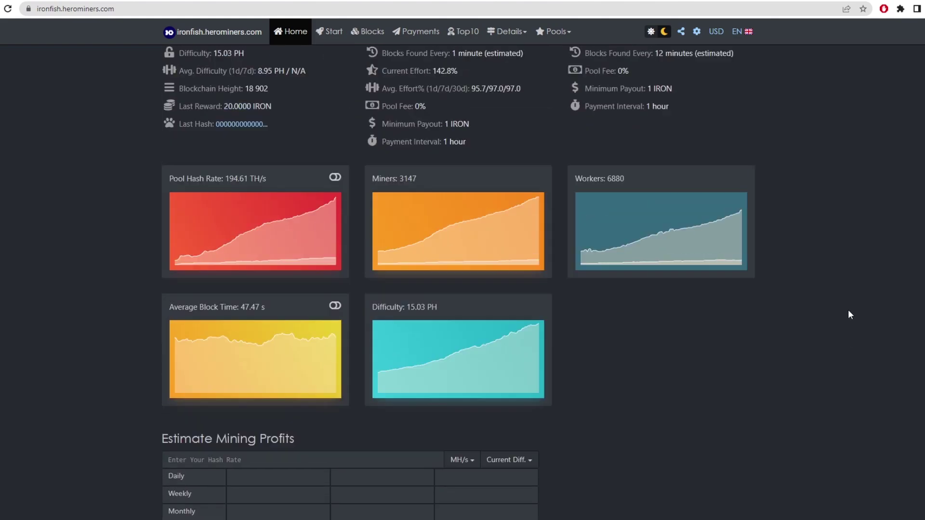
scroll(850, 314, up, 3)
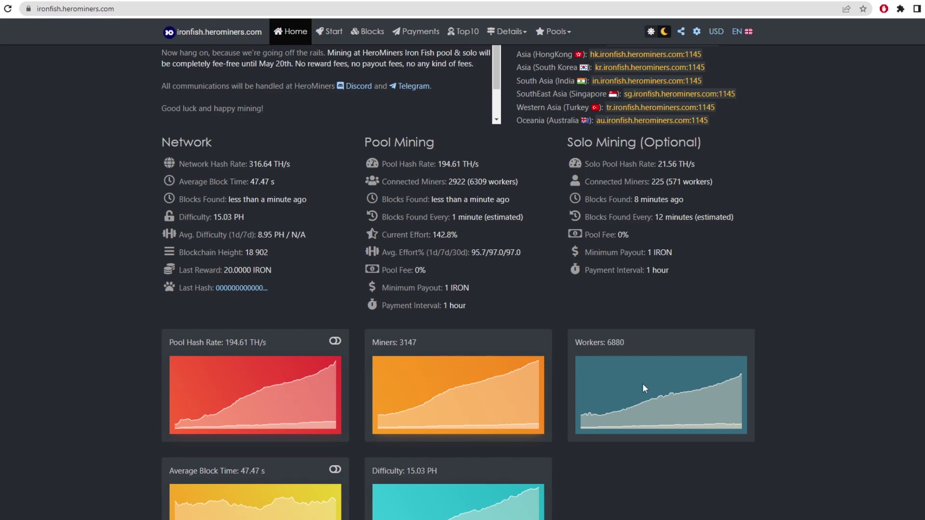
mouse_move(736, 380)
drag(613, 345, 605, 345)
scroll(850, 369, up, 10)
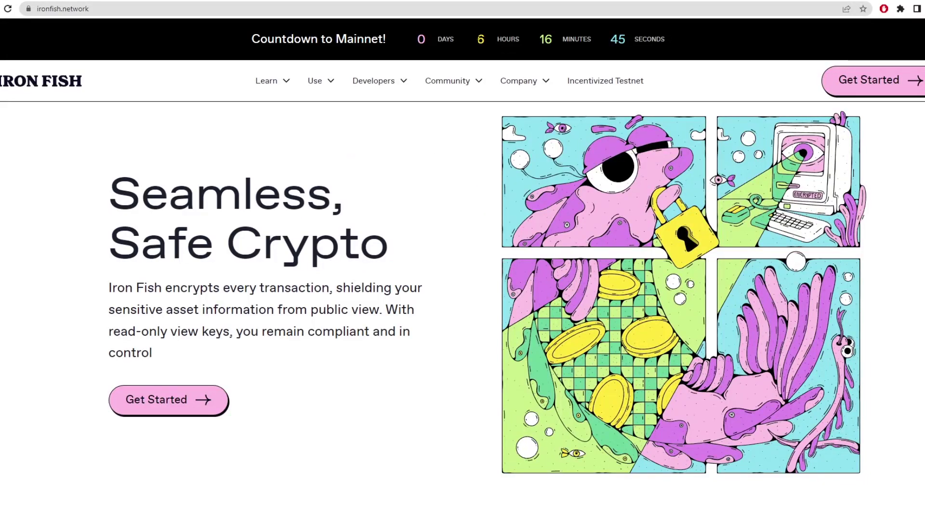
drag(474, 39, 591, 39)
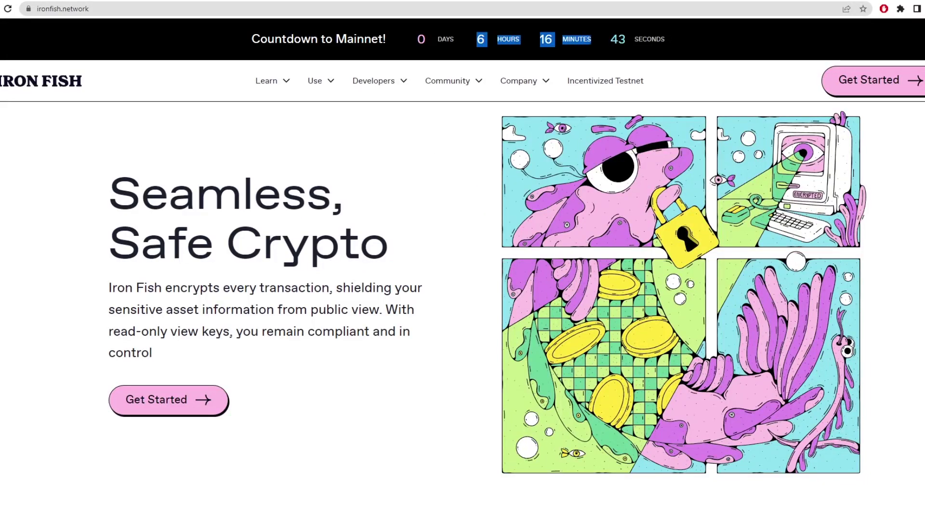
click(466, 362)
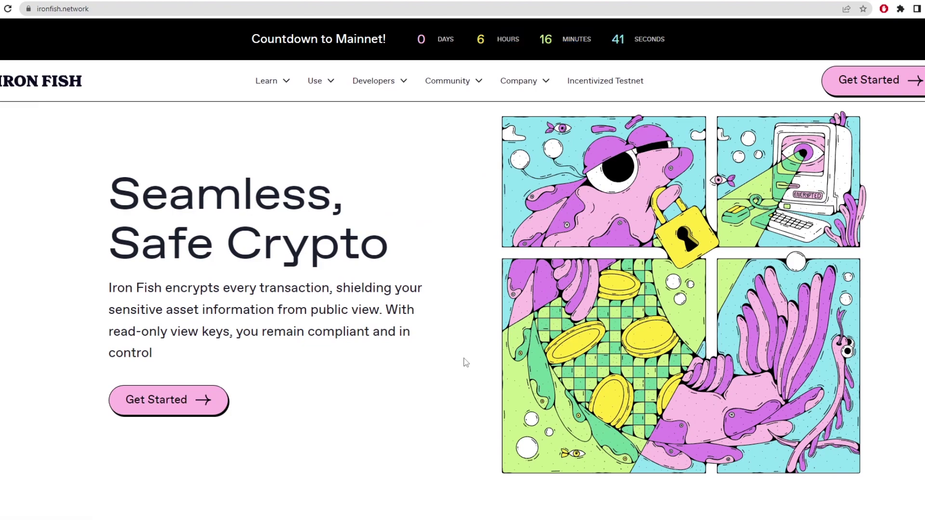